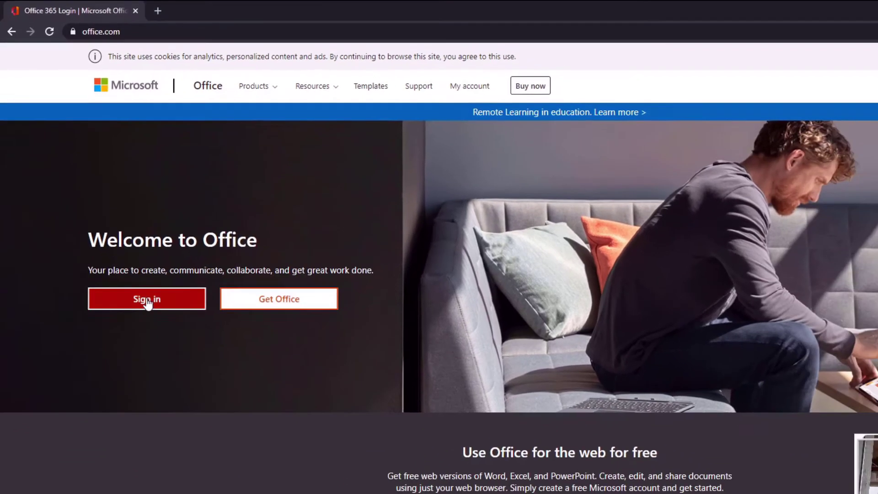
Start creating a new Microsoft account and enter the user's e-mail address.
left_click(170, 354)
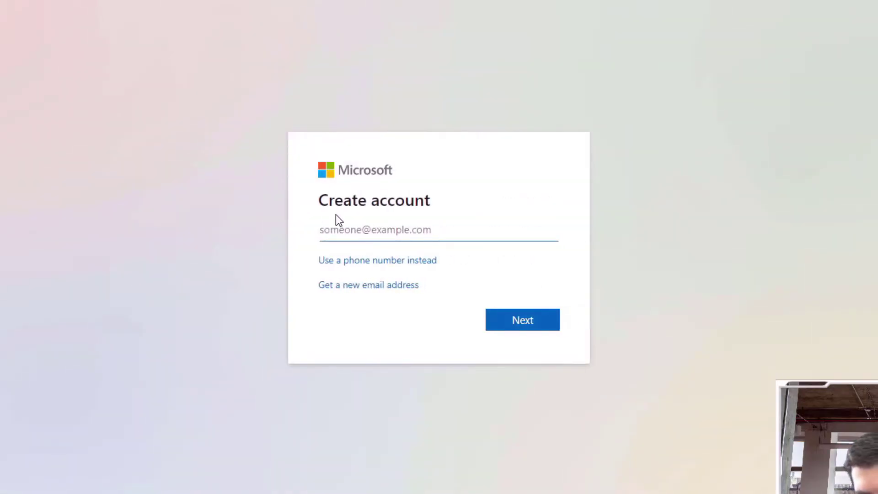
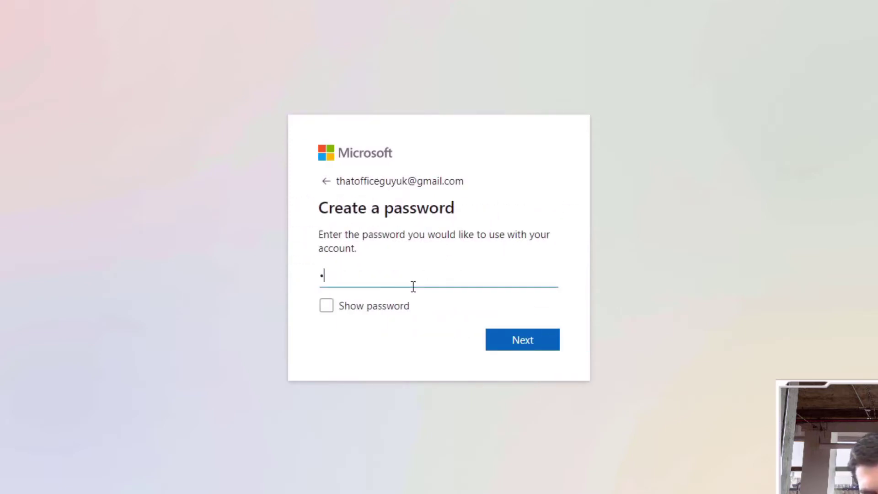
Set the new account password and pick August 14 as the birth month and day.
type("••••••")
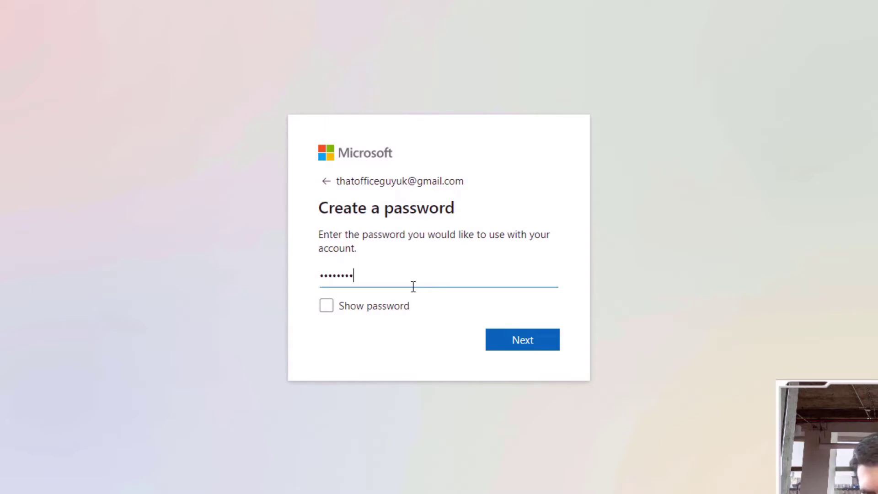
left_click(527, 344)
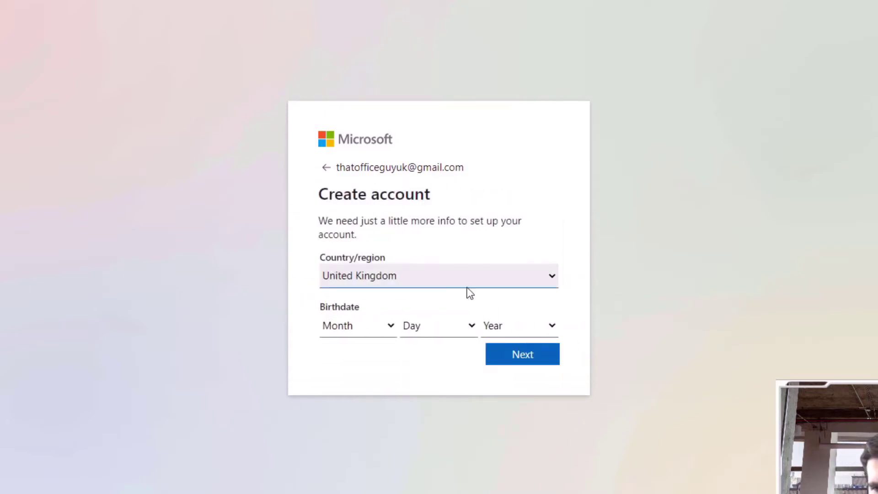
left_click(389, 325)
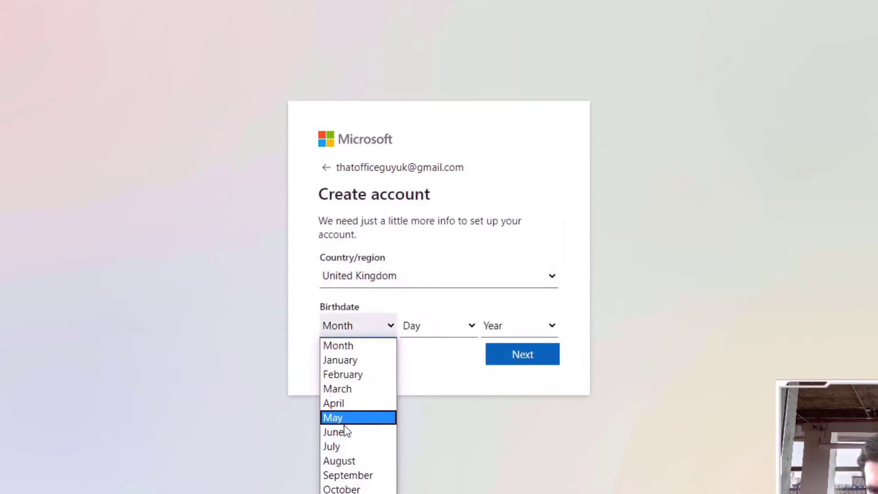
left_click(334, 461)
left_click(438, 332)
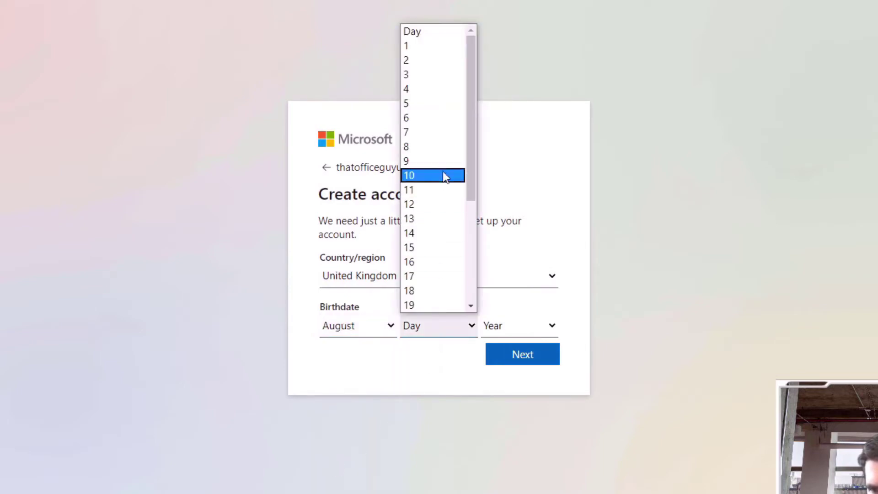
left_click(432, 234)
Choose 1987 as the birth year and submit the United Kingdom birthdate details.
left_click(504, 330)
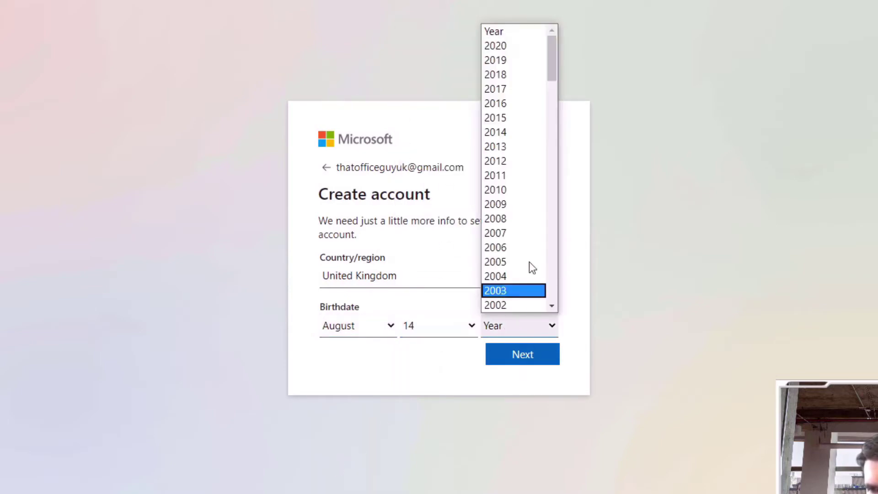
left_click(562, 183)
left_click(519, 326)
scroll(521, 270, "down", 15)
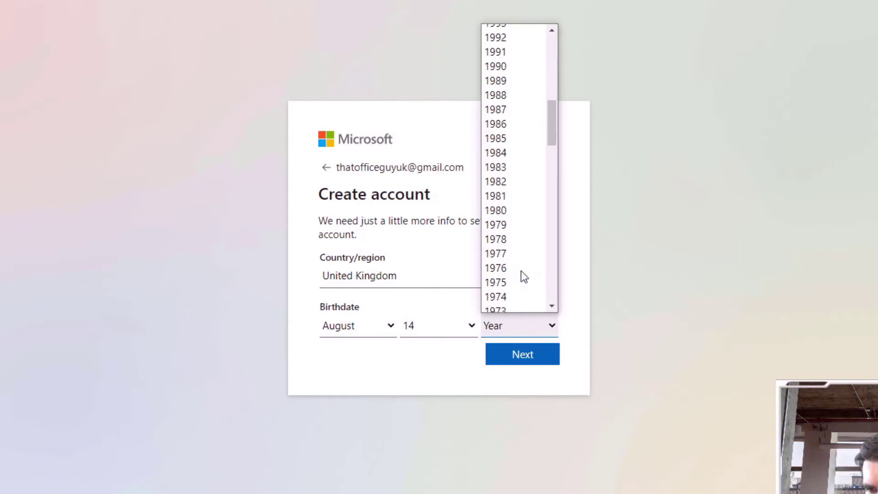
scroll(521, 270, "up", 6)
left_click(518, 115)
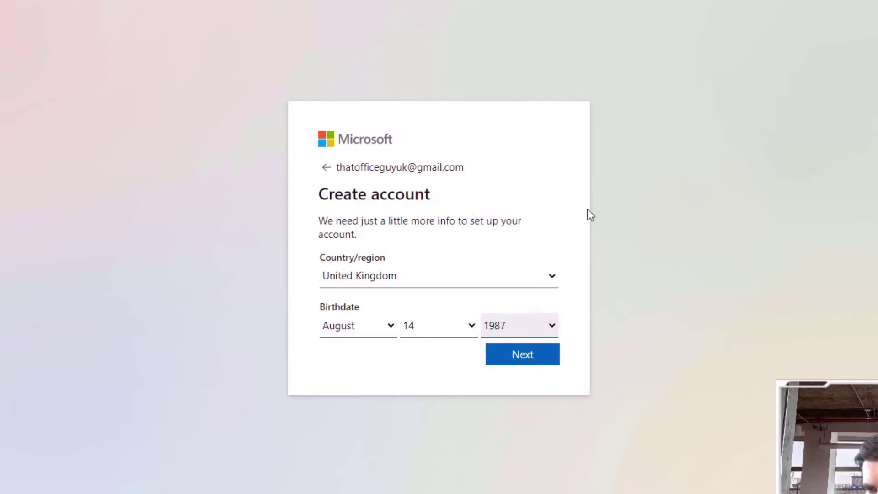
left_click(522, 355)
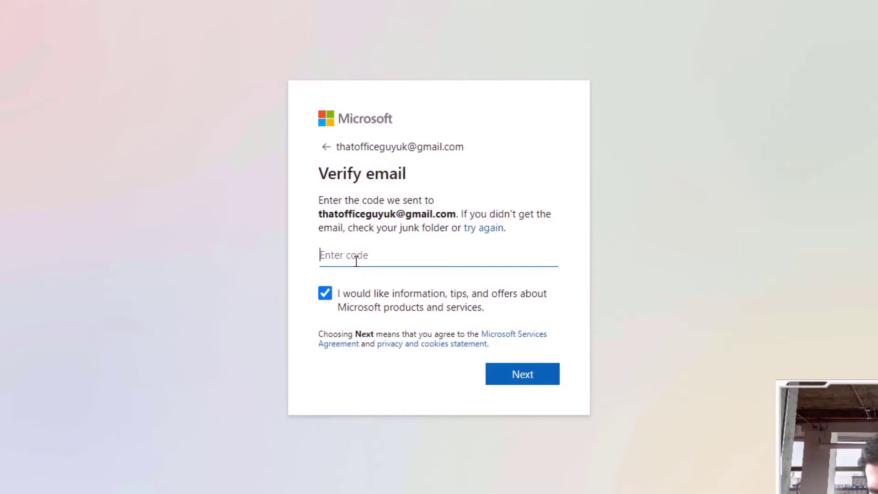
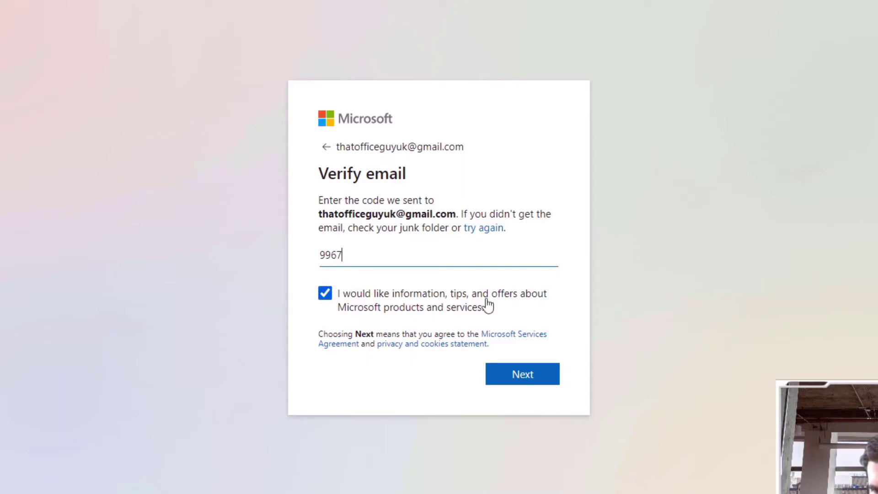
Enter the e-mail verification code, opt out of Microsoft tips and offers, and submit.
left_click(325, 294)
left_click(528, 375)
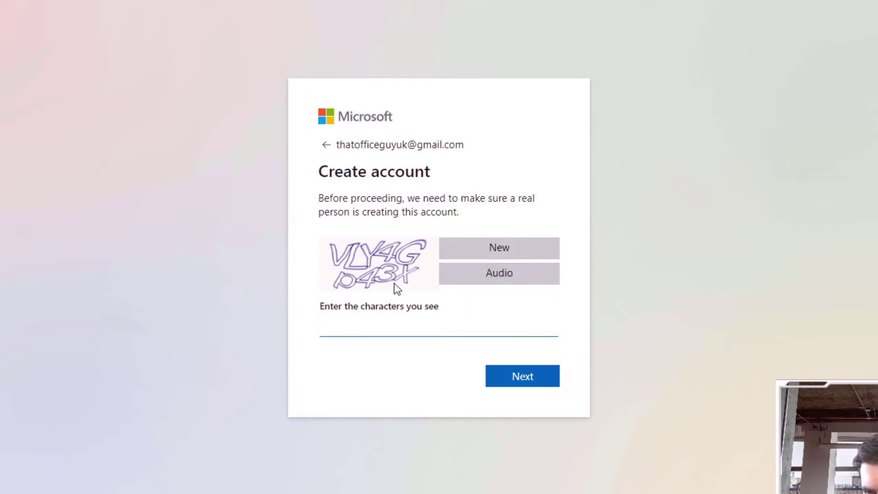
Type the CAPTCHA characters shown, correcting one mistyped letter, and submit them.
type("V")
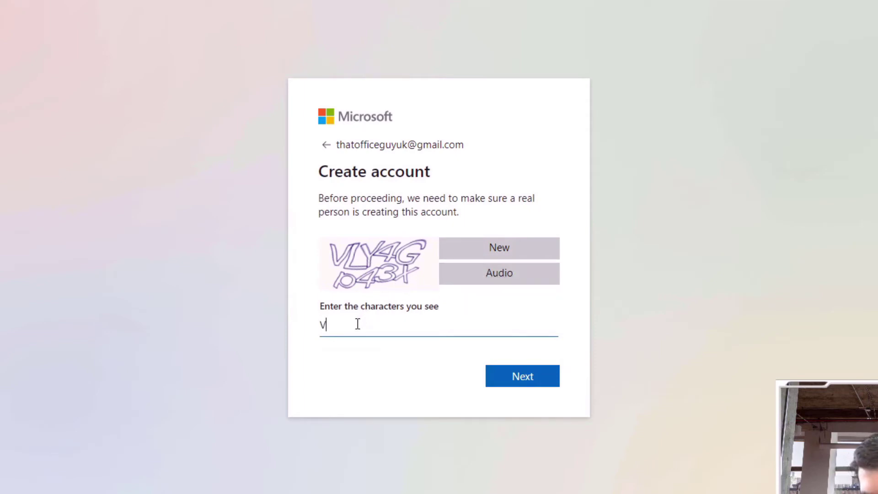
type("Ly")
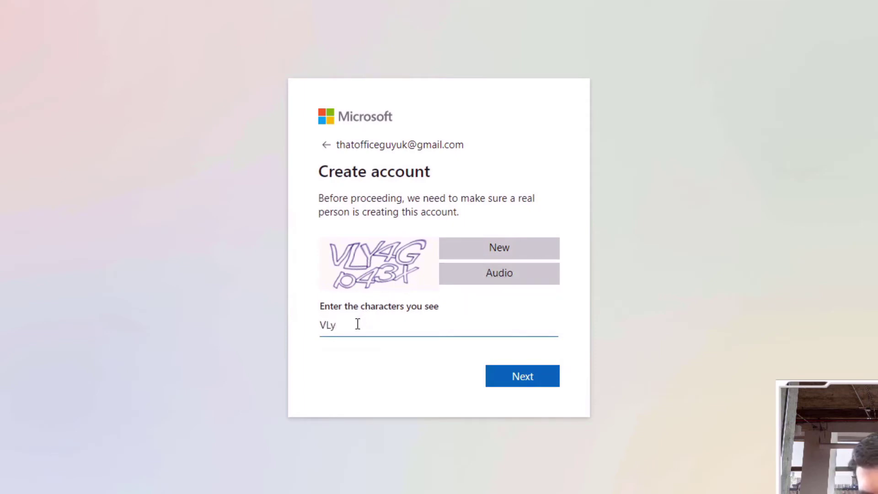
key("BackSpace")
type("Y4")
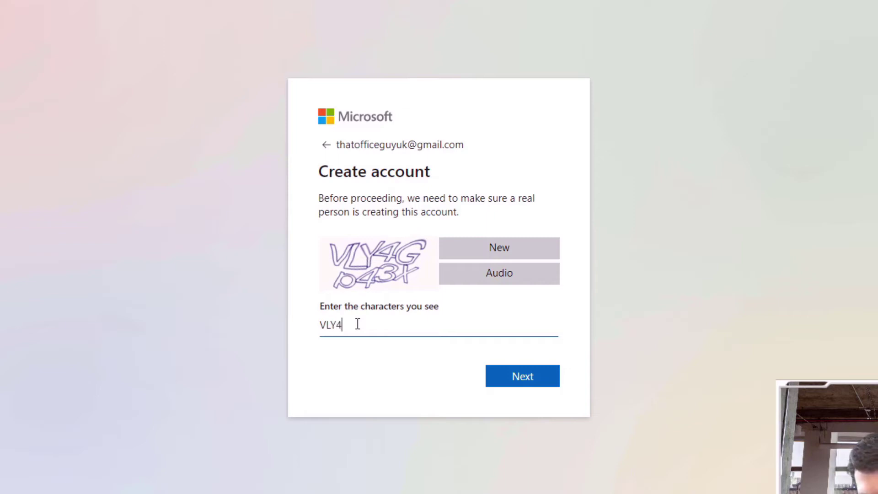
type("GP43")
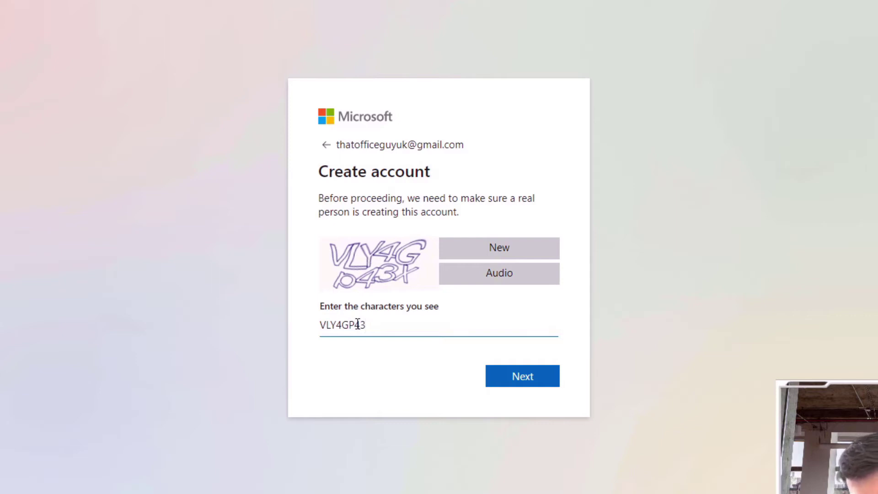
type("X")
left_click(508, 376)
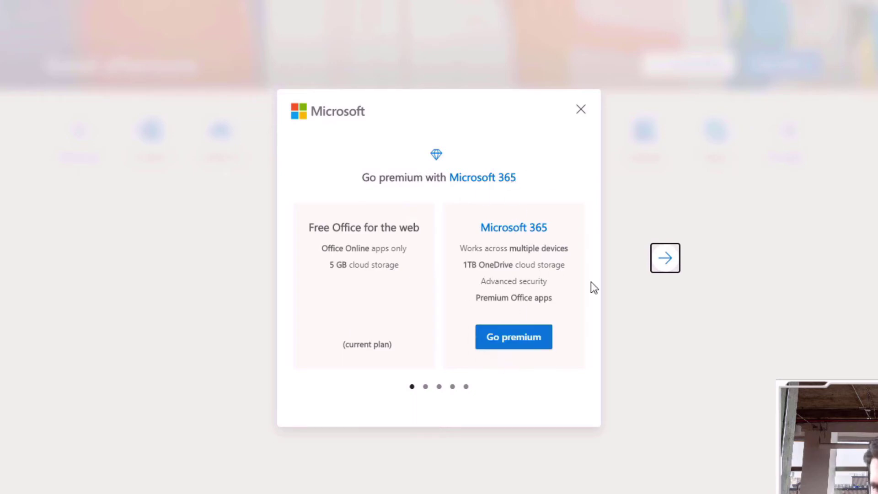
Step through all Office welcome slides, revisiting one, and finish them to reach the home page.
left_click(665, 258)
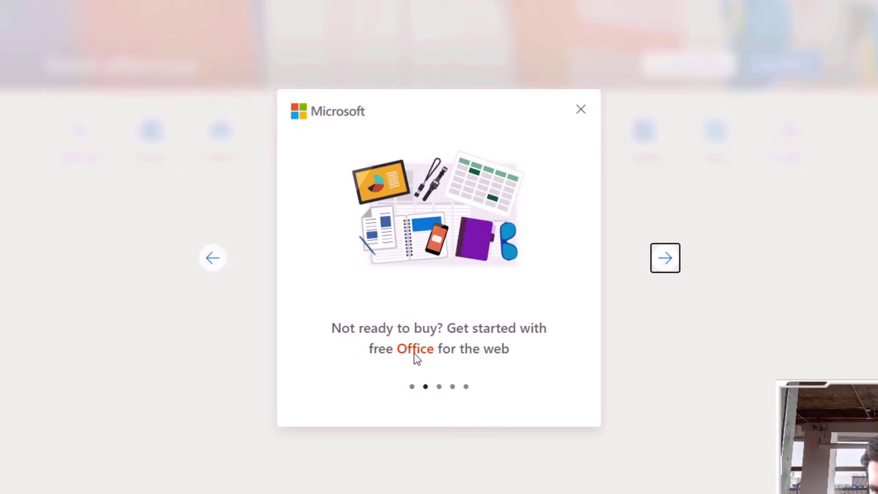
left_click(666, 258)
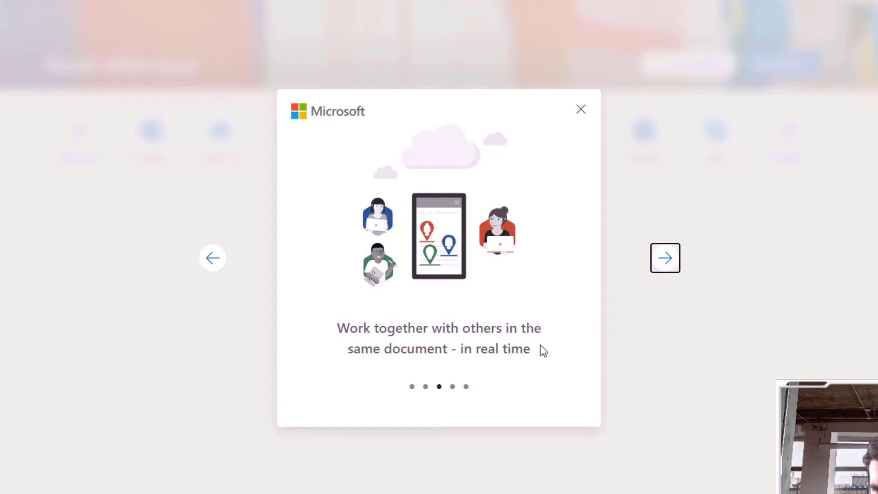
left_click(666, 260)
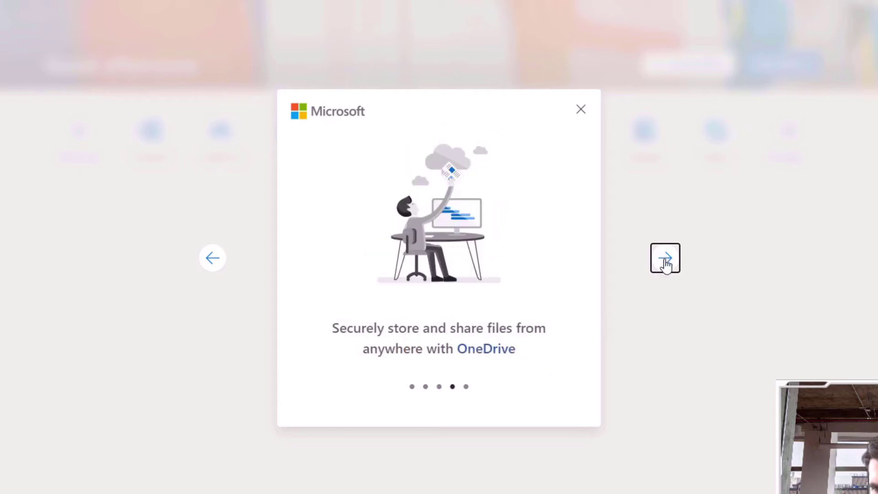
left_click(211, 259)
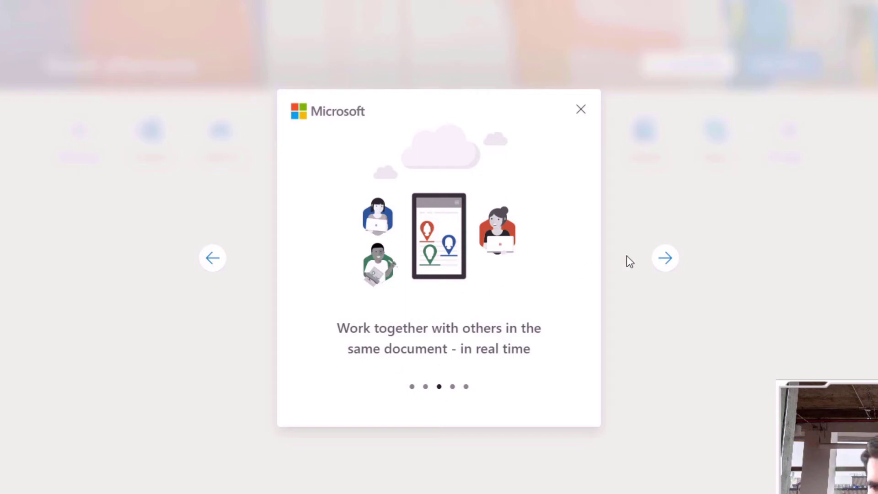
left_click(666, 259)
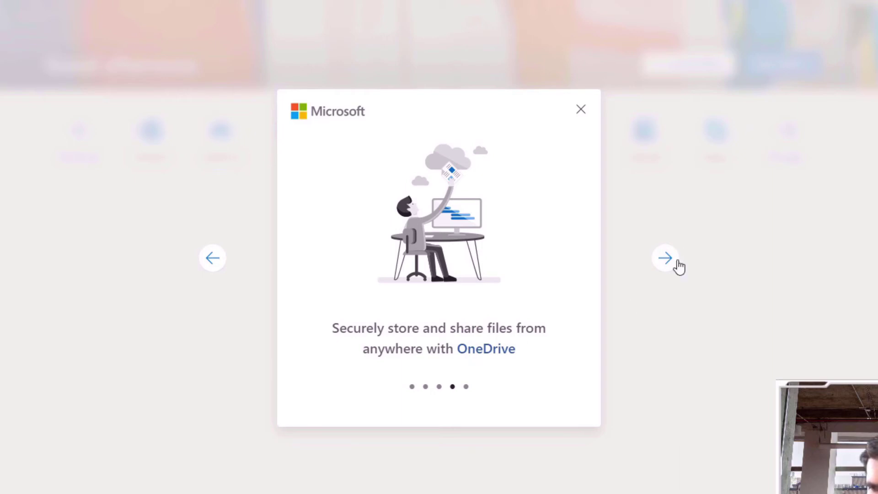
left_click(678, 266)
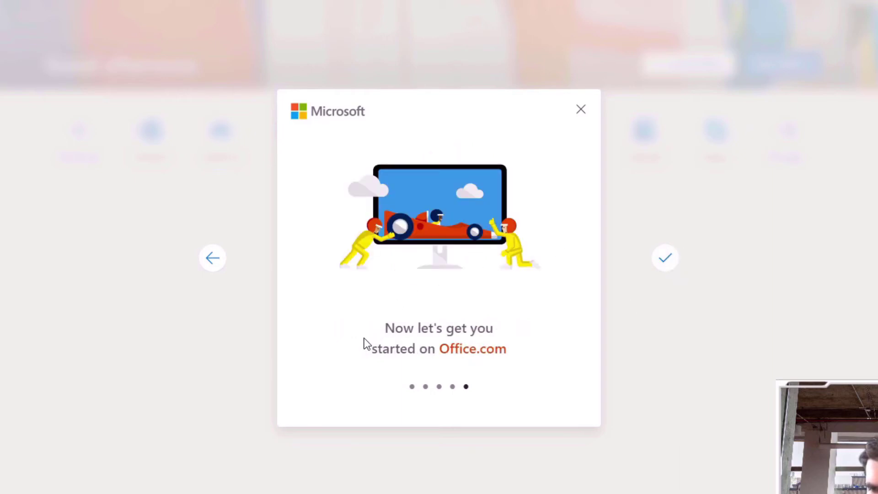
left_click(664, 260)
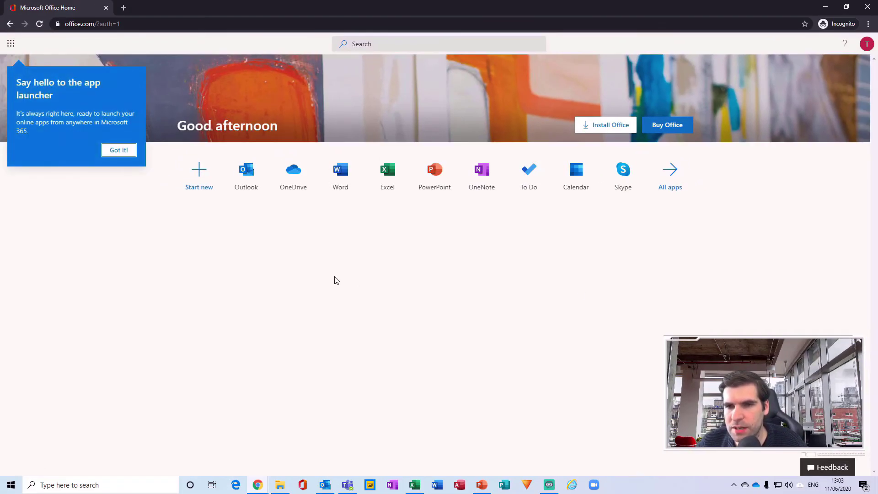
Dismiss the app launcher tip, show all apps, and launch Excel from the list.
left_click(124, 150)
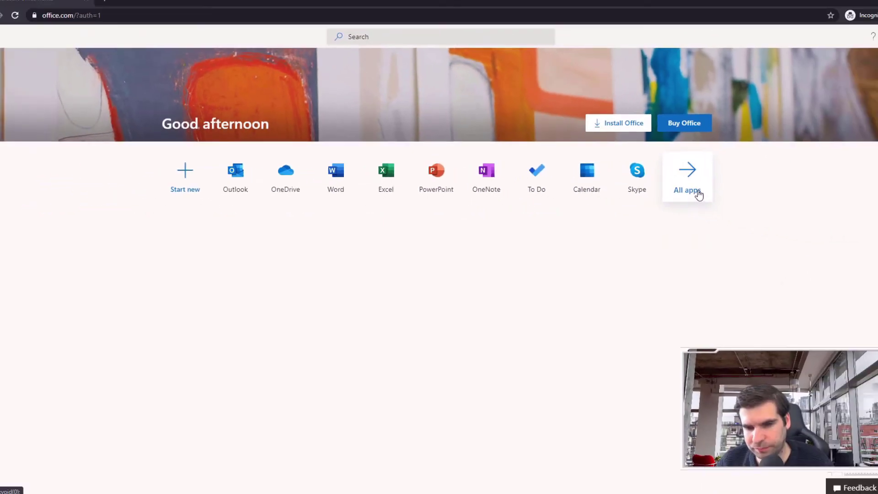
left_click(861, 230)
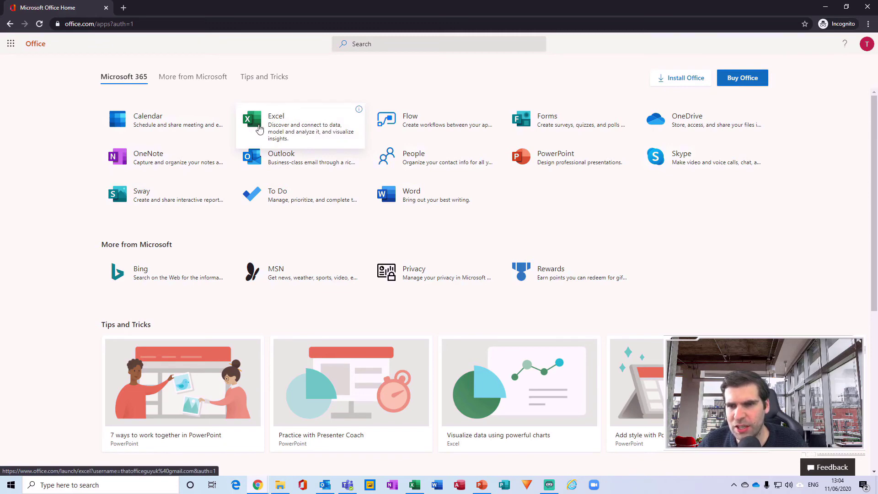
left_click(303, 124)
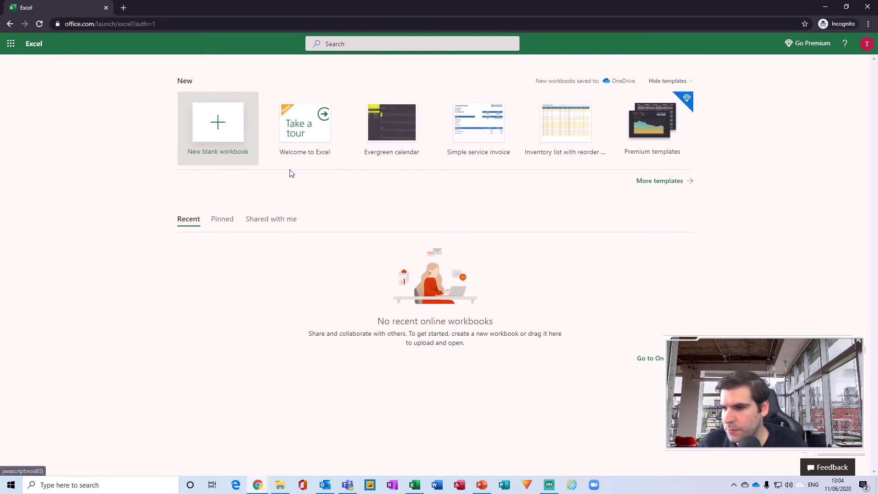
Create a new blank workbook and browse the Insert, Formulas, Data and Review tabs before returning to Home.
left_click(205, 133)
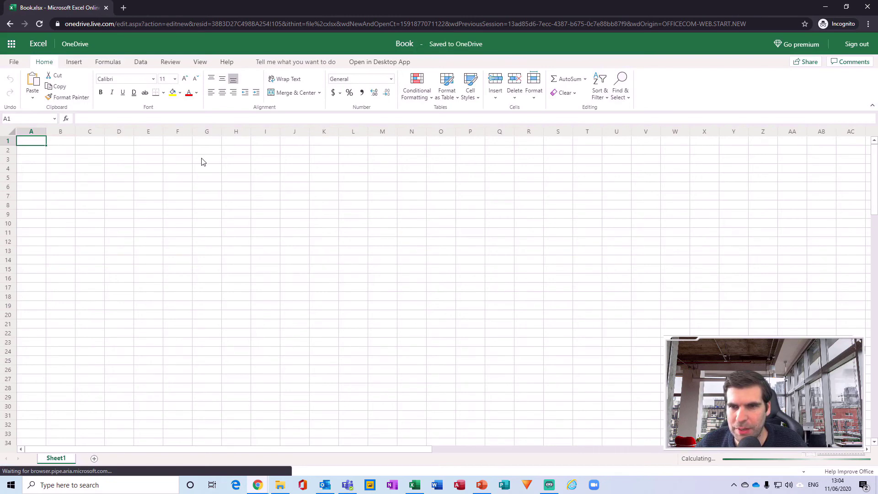
left_click(74, 63)
left_click(105, 64)
left_click(142, 63)
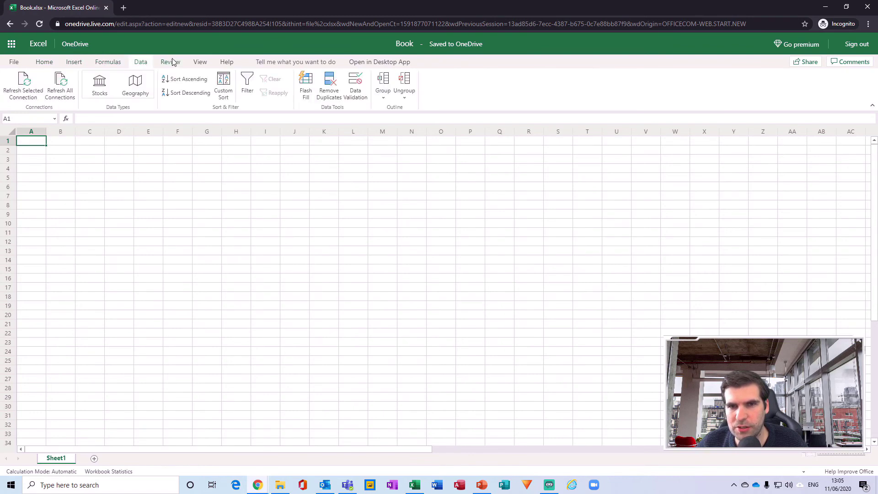
left_click(170, 63)
left_click(75, 64)
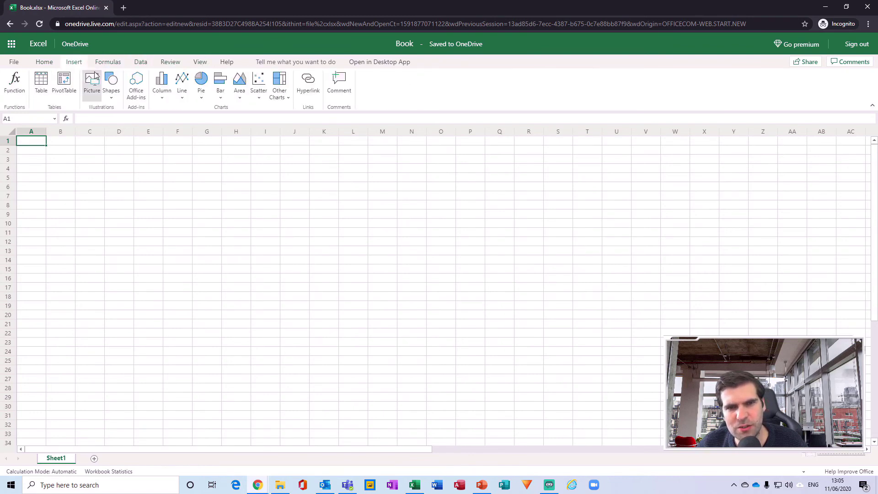
left_click(50, 64)
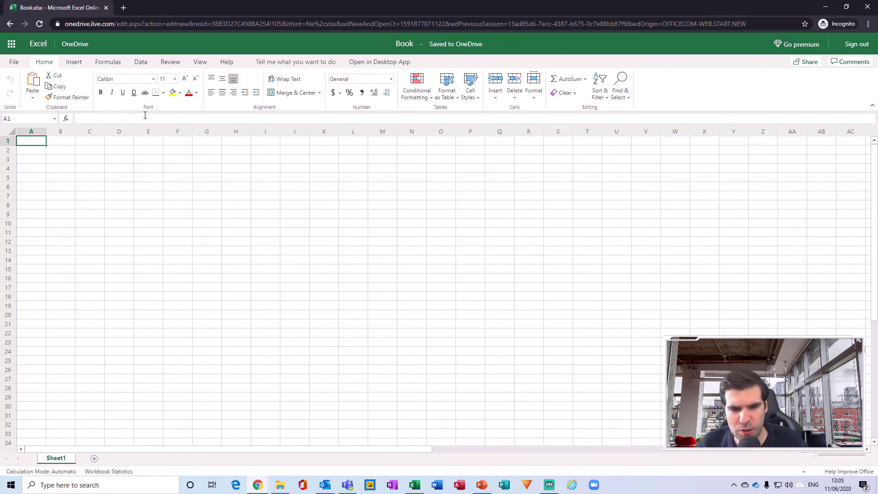